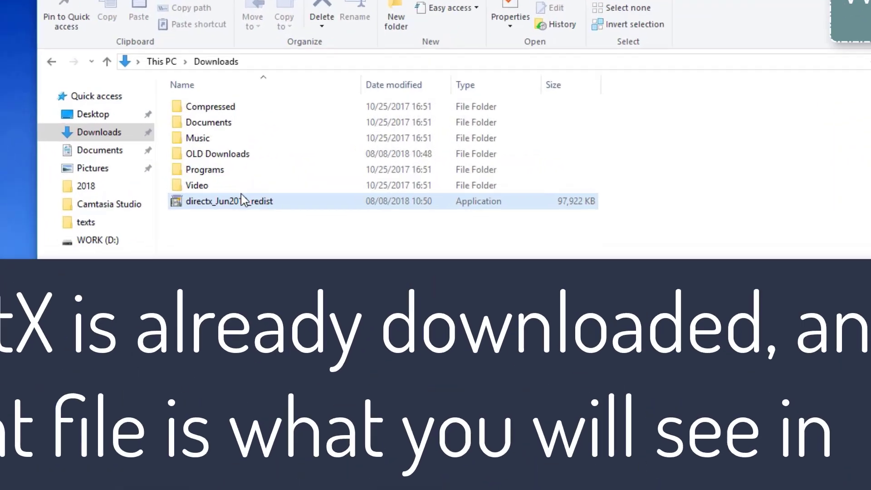
Create a new folder named "directx offline" in the Downloads folder.
{"action": "left_click", "coordinate": [318, 168]}
{"action": "left_click", "coordinate": [161, 231]}
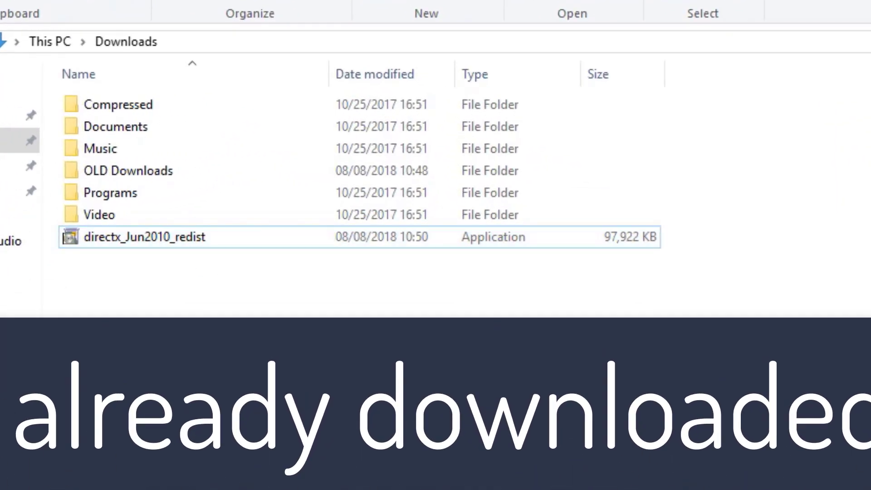
{"action": "key", "text": "ctrl+shift+n"}
{"action": "type", "text": "dire"}
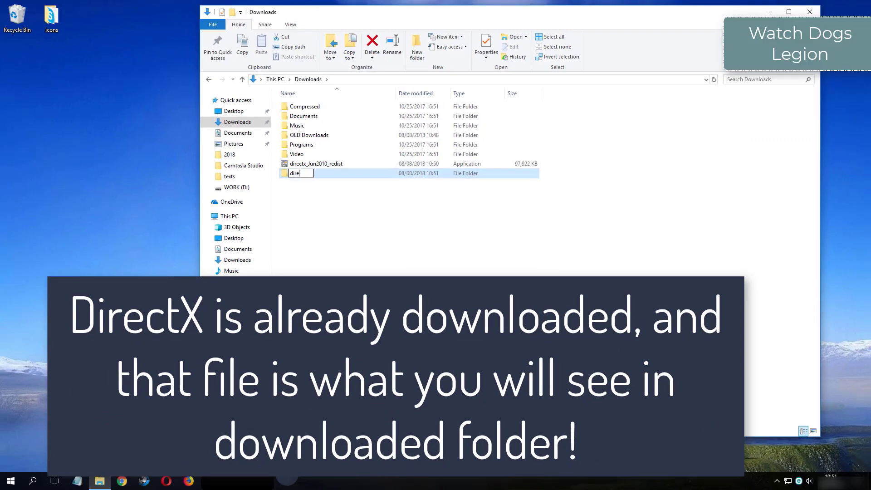
{"action": "type", "text": "ct"}
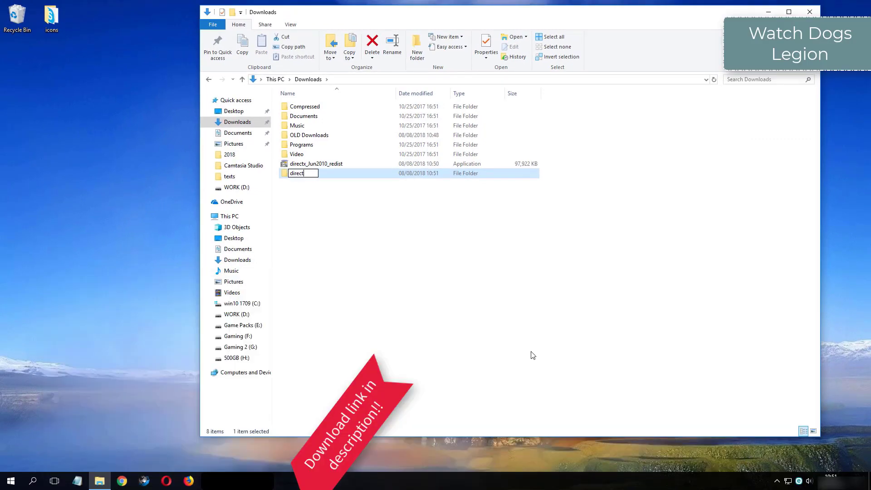
{"action": "type", "text": "x o"}
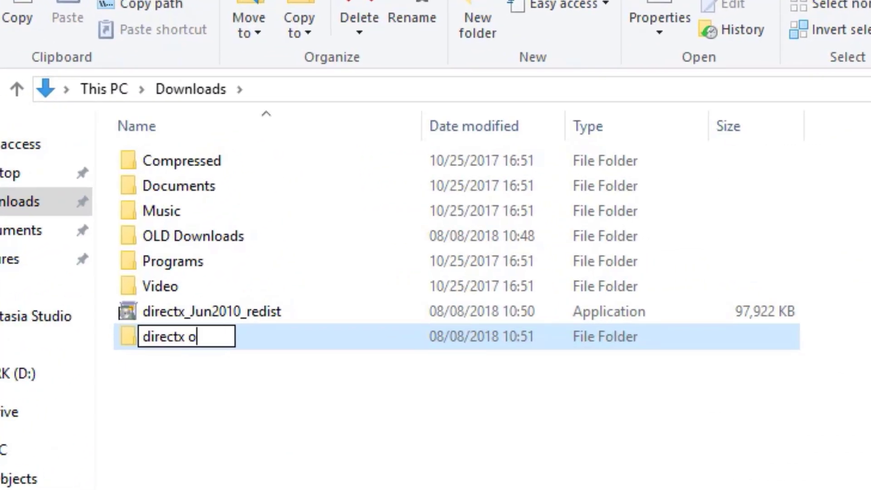
{"action": "type", "text": "ffline"}
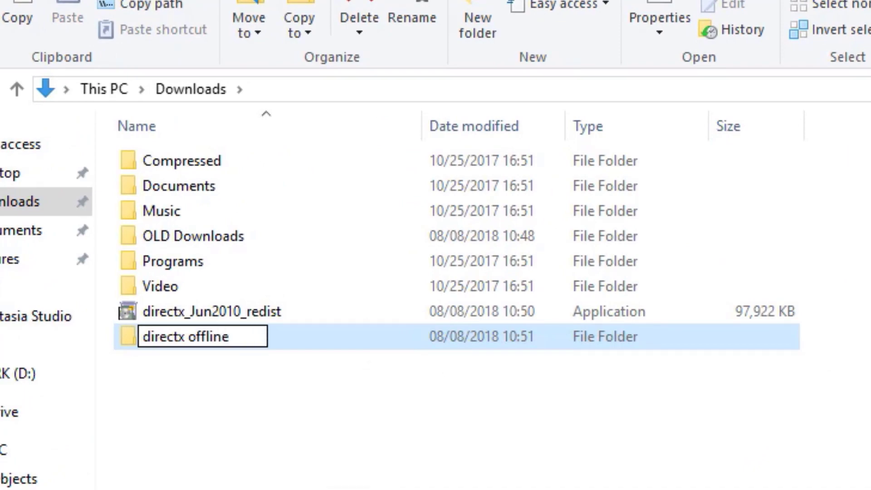
{"action": "key", "text": "Return"}
Run the directx_Jun2010_redist installer from Downloads and accept its license agreement.
{"action": "left_click", "coordinate": [239, 312]}
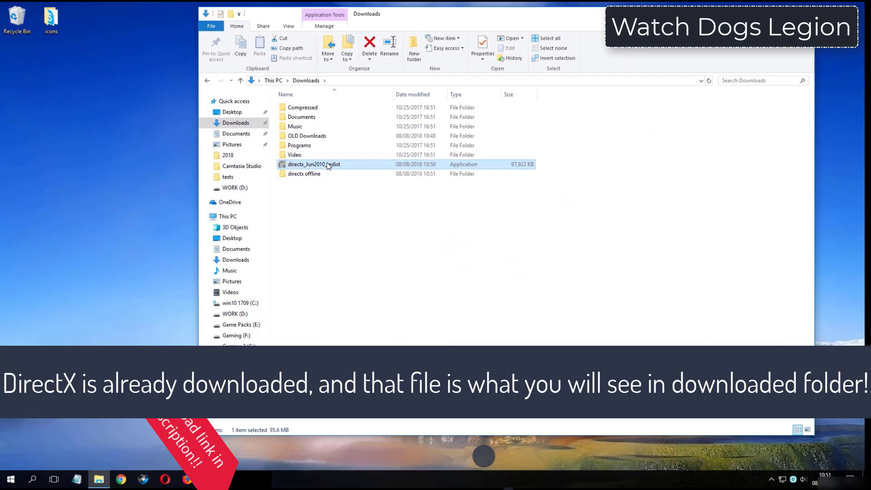
{"action": "double_click", "coordinate": [328, 165]}
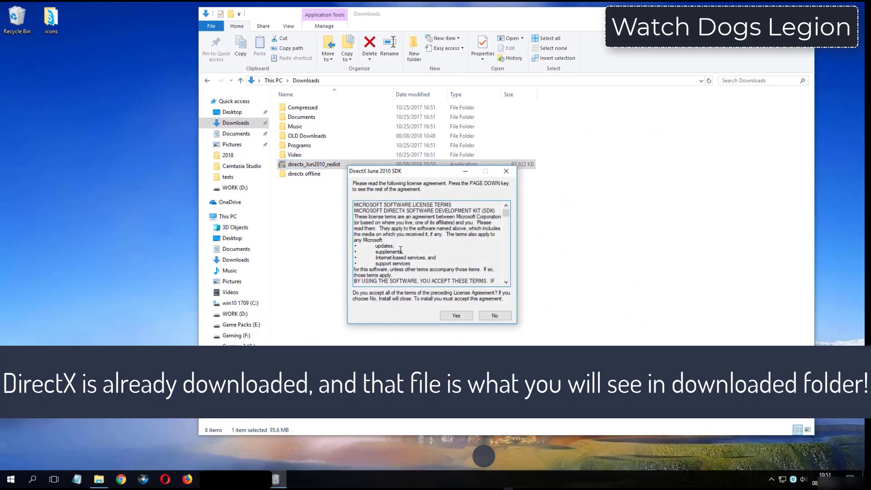
{"action": "left_click", "coordinate": [452, 313]}
Choose the "directx offline" folder inside Downloads as the extraction location and extract the DirectX files there.
{"action": "left_click", "coordinate": [492, 250]}
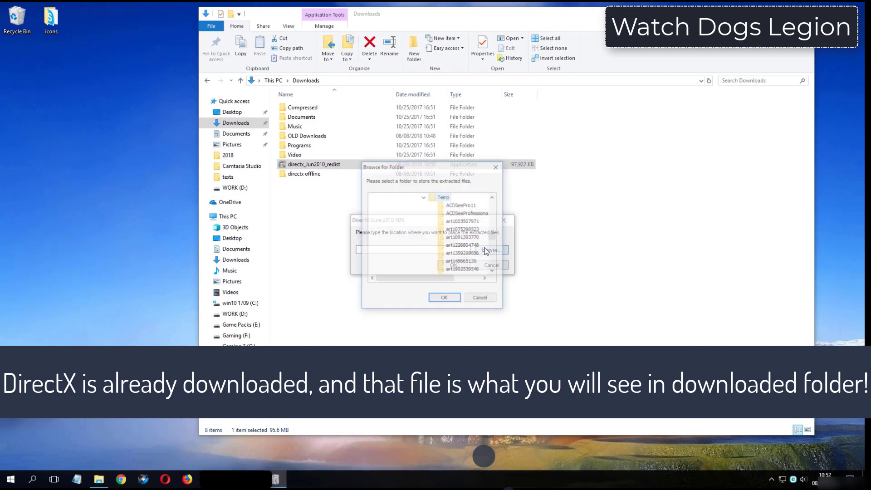
{"action": "left_click", "coordinate": [424, 197]}
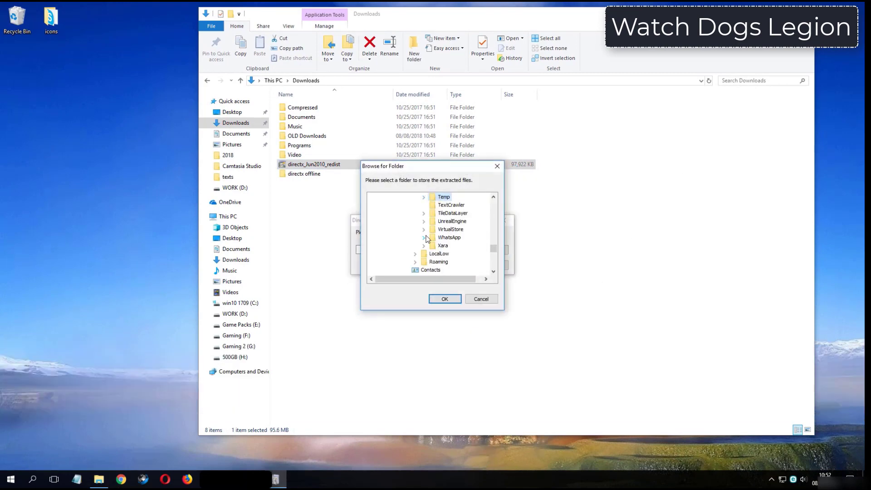
{"action": "scroll", "coordinate": [428, 239], "scroll_direction": "down", "scroll_amount": 3}
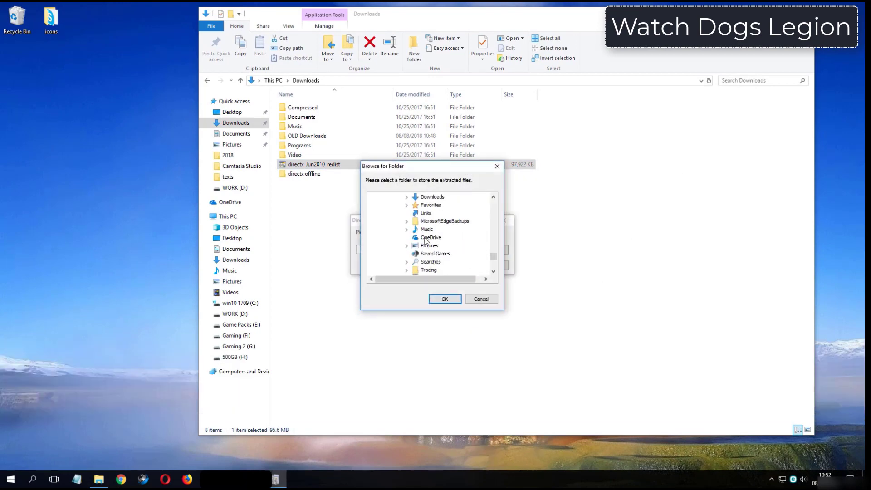
{"action": "double_click", "coordinate": [431, 198]}
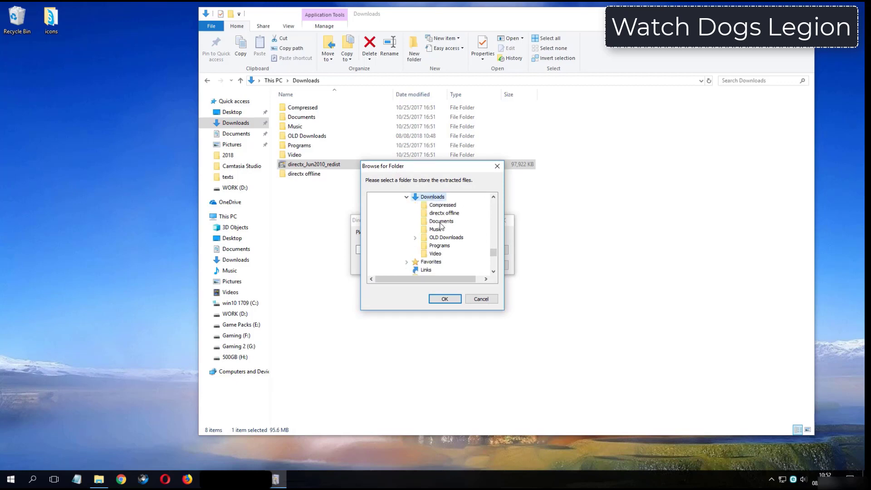
{"action": "left_click", "coordinate": [441, 214]}
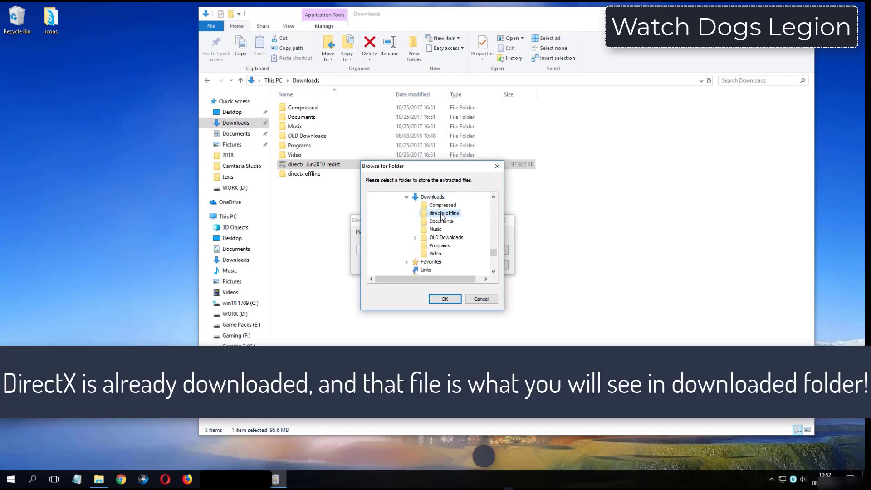
{"action": "left_click", "coordinate": [451, 300]}
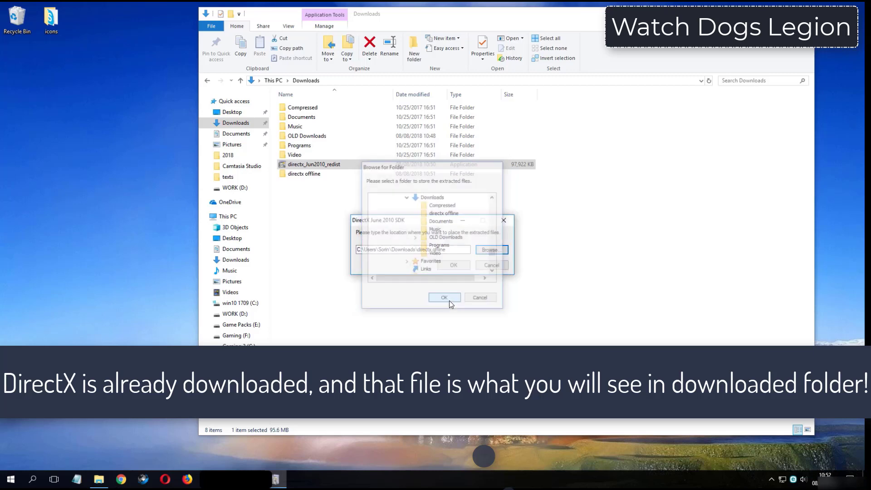
{"action": "left_click", "coordinate": [454, 266]}
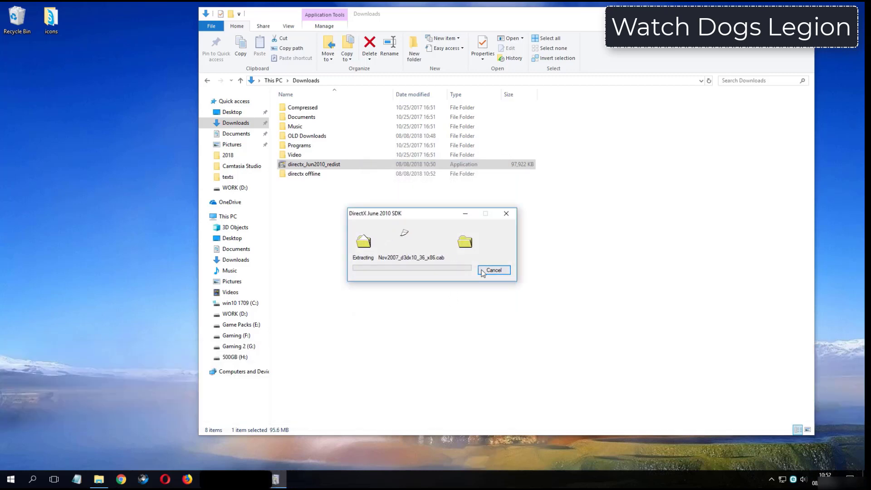
Open the "directx offline" folder and run the DXSETUP application.
{"action": "left_click", "coordinate": [319, 175]}
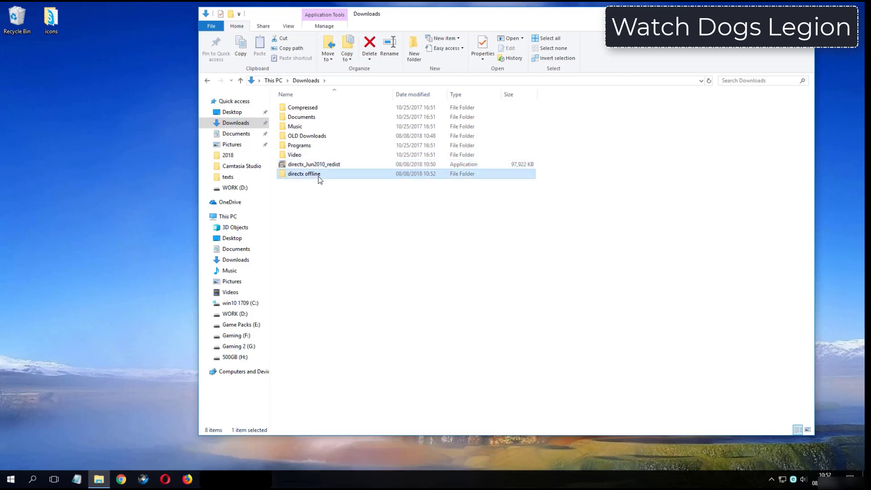
{"action": "double_click", "coordinate": [323, 176]}
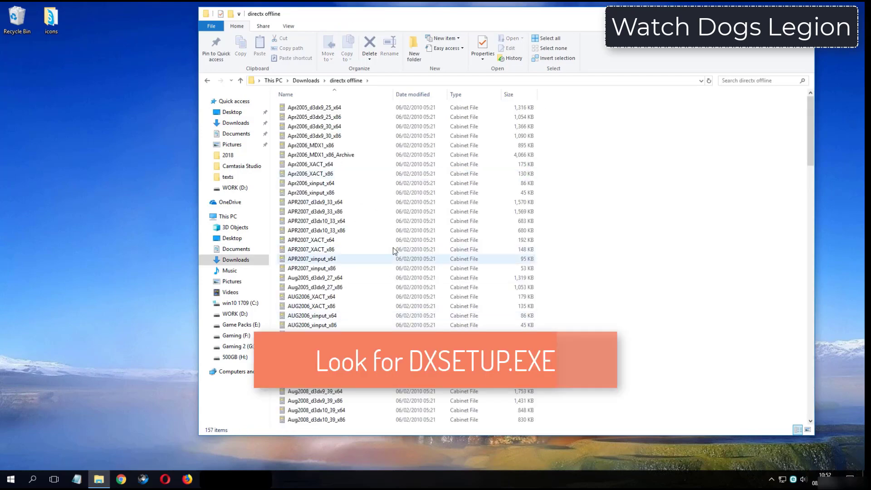
{"action": "left_click_drag", "start_coordinate": [810, 136], "coordinate": [809, 237]}
{"action": "left_click", "coordinate": [343, 248]}
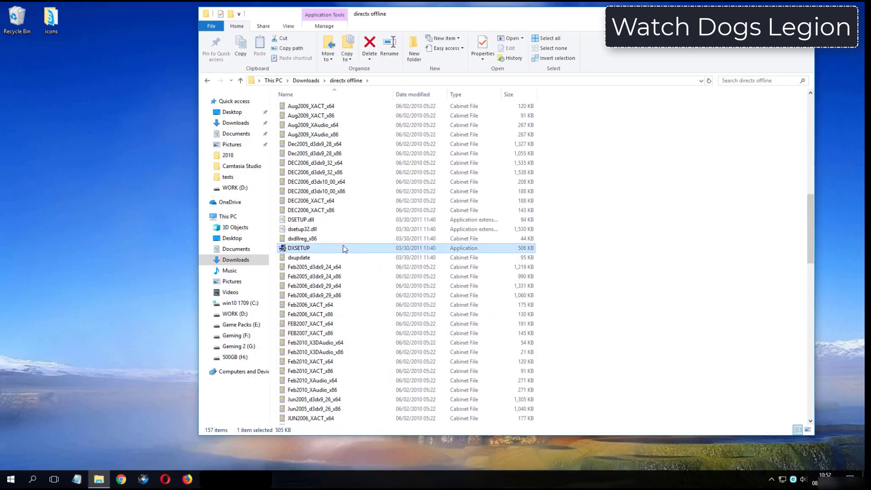
{"action": "double_click", "coordinate": [353, 250]}
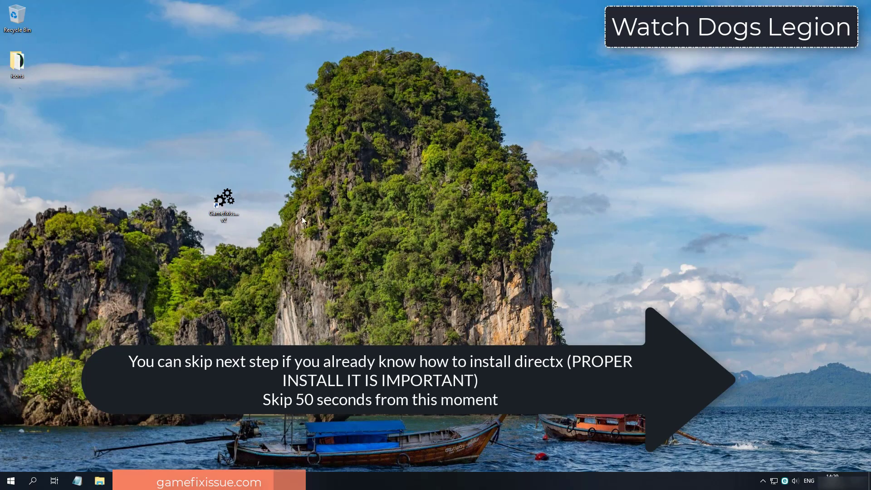
Install DirectX with the DirectX Offline option of the Gamefixissue tool, accepting the agreement, and close the tool when finished.
{"action": "left_click", "coordinate": [232, 205]}
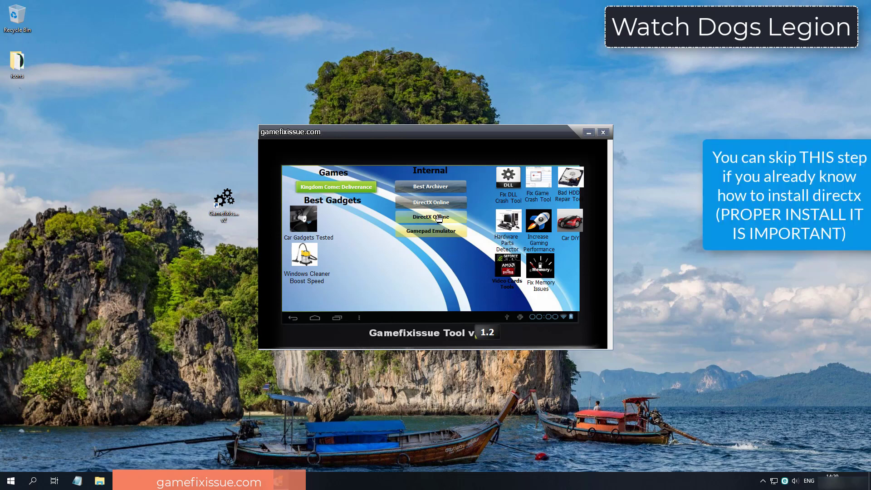
{"action": "left_click", "coordinate": [436, 219]}
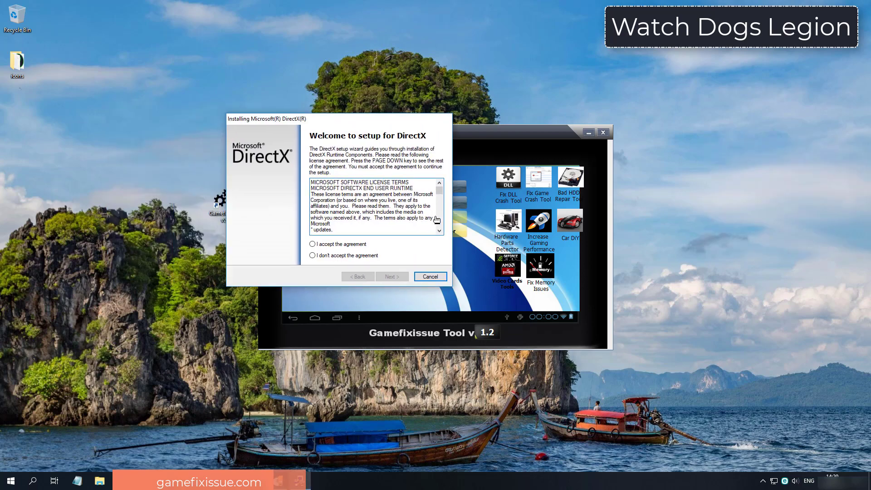
{"action": "key", "text": "alt+a"}
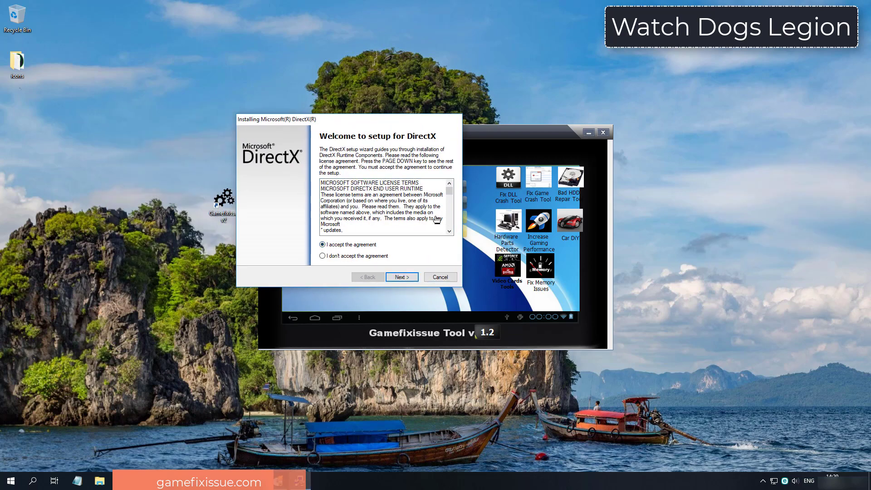
{"action": "key", "text": "Return"}
{"action": "key", "text": "Return"}
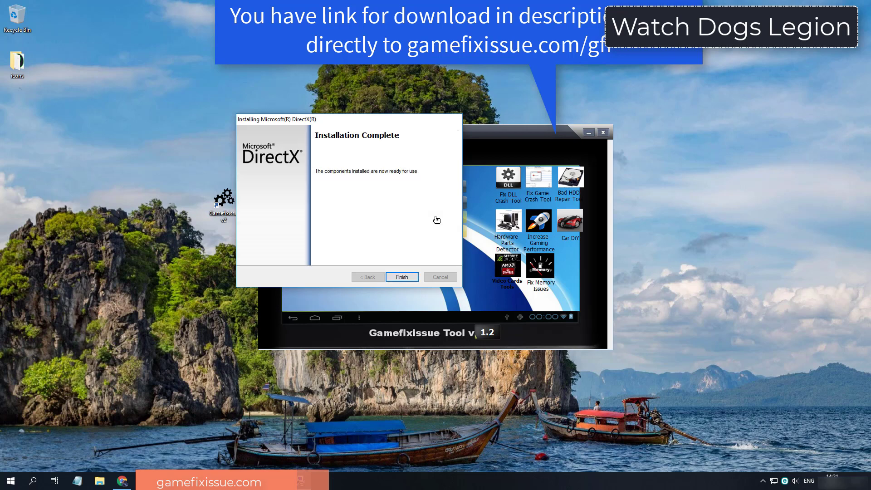
{"action": "left_click", "coordinate": [399, 276]}
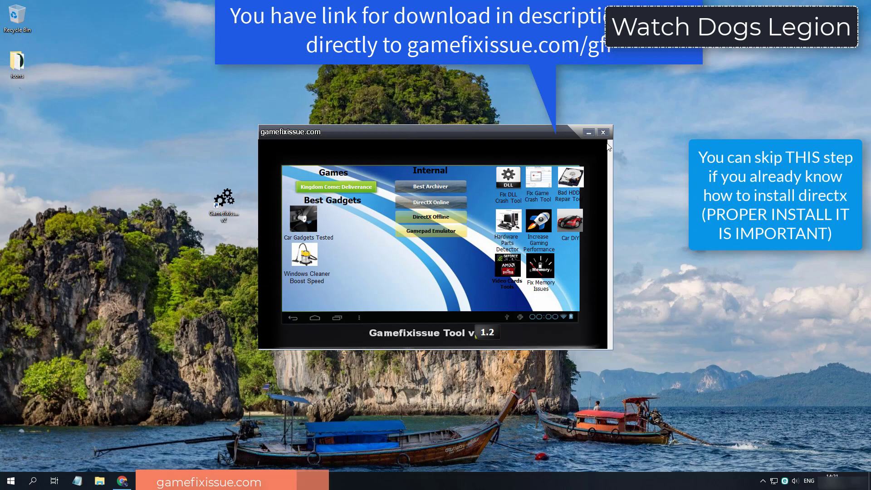
{"action": "left_click", "coordinate": [602, 133]}
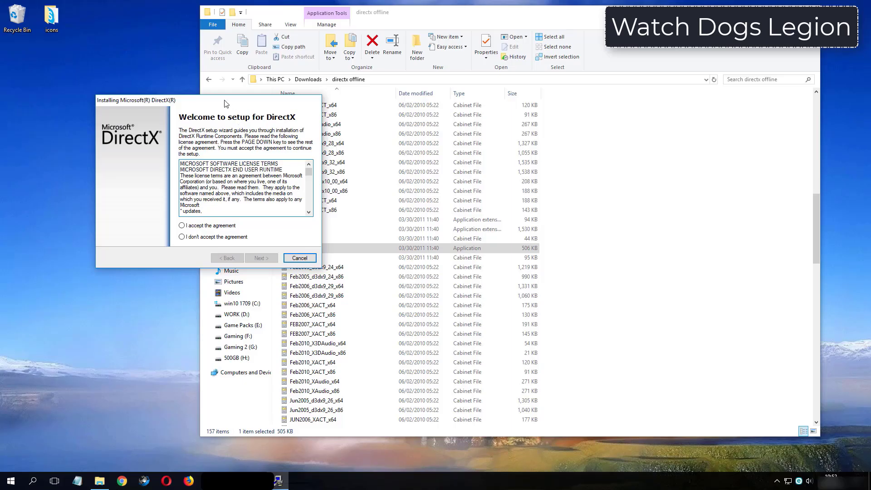
Accept the agreement in the DirectX setup wizard started from DXSETUP and carry the installation through to the finish.
{"action": "left_click", "coordinate": [406, 232]}
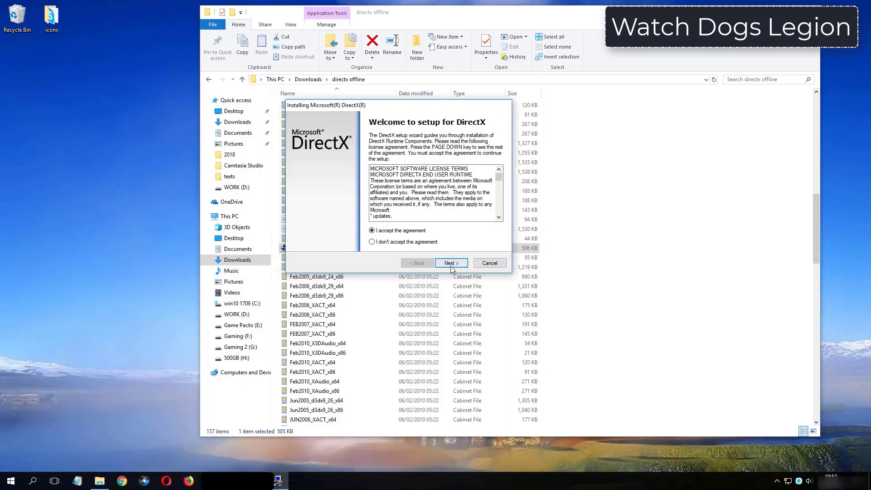
{"action": "left_click", "coordinate": [450, 265]}
{"action": "left_click", "coordinate": [451, 264]}
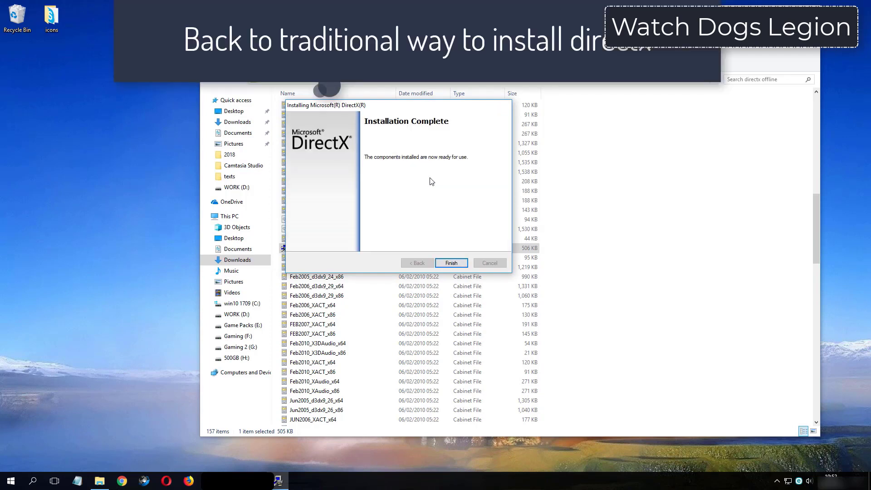
{"action": "left_click", "coordinate": [451, 264]}
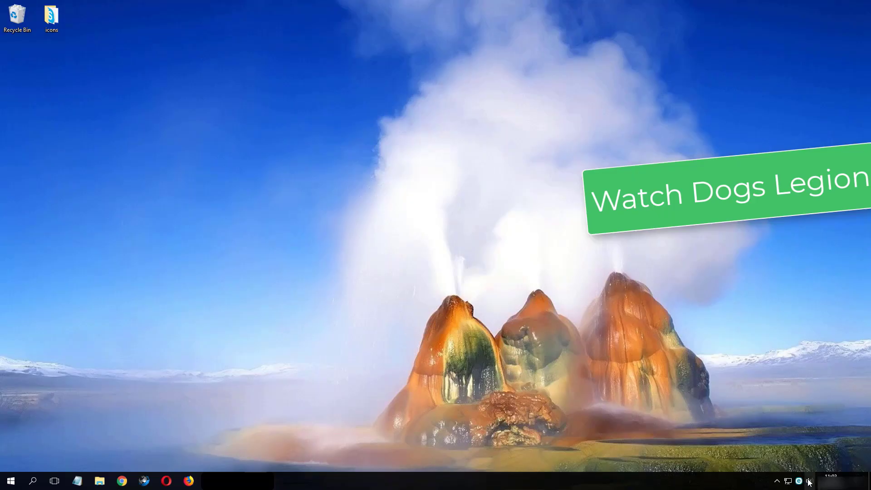
Open the system's playback devices list and move the Sound window toward the middle of the desktop.
{"action": "right_click", "coordinate": [809, 482]}
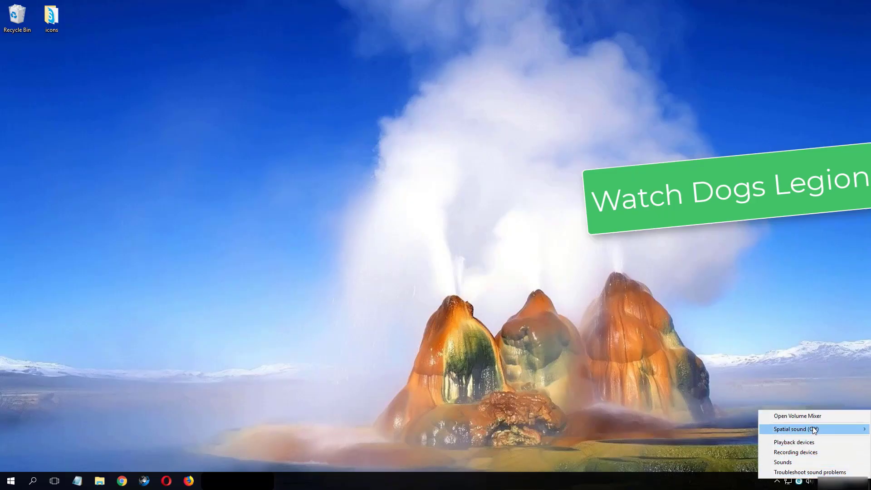
{"action": "left_click", "coordinate": [794, 442]}
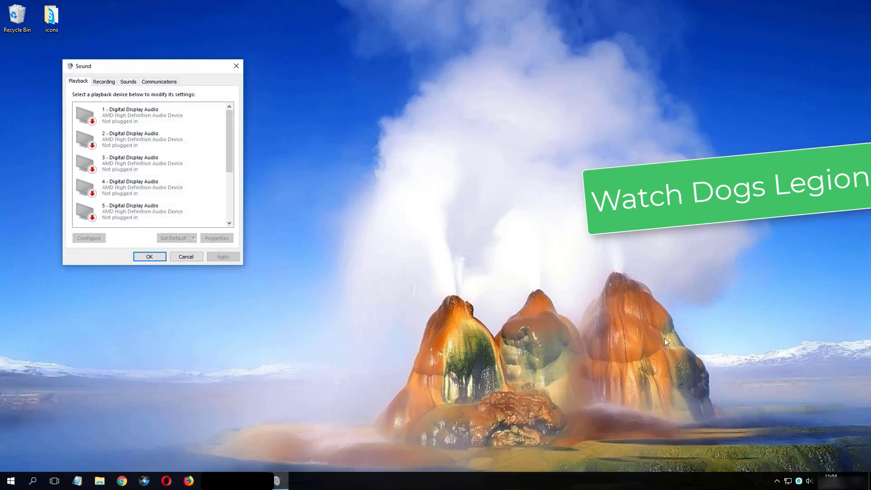
{"action": "left_click_drag", "start_coordinate": [155, 68], "coordinate": [349, 106]}
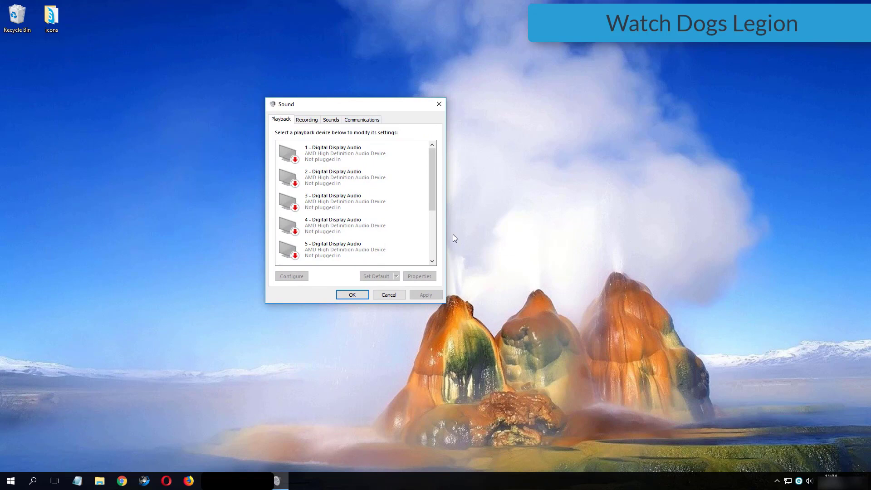
Open the advanced properties of the default Speakers device (VIA HD Audio).
{"action": "left_click_drag", "start_coordinate": [434, 164], "coordinate": [433, 212]}
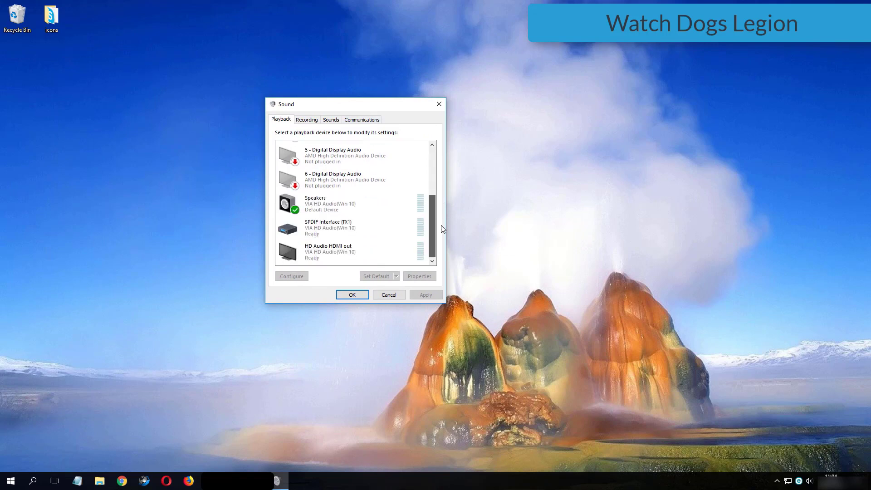
{"action": "left_click", "coordinate": [293, 210]}
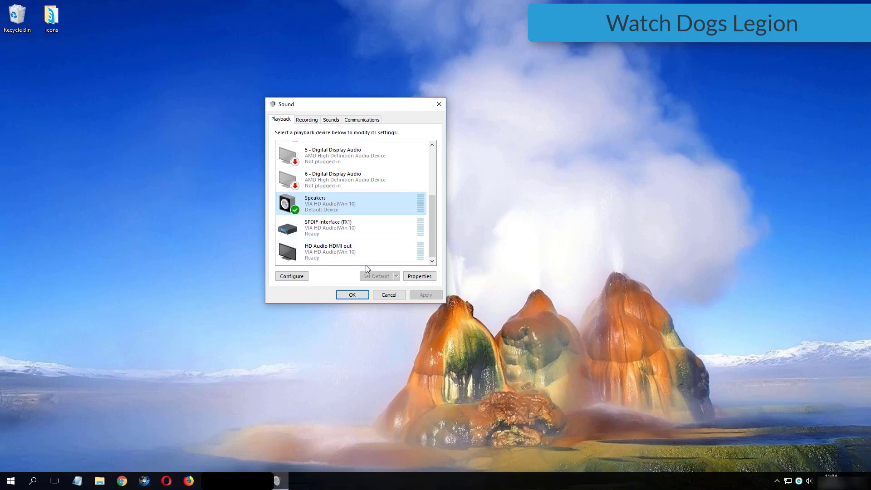
{"action": "key", "text": "Tab"}
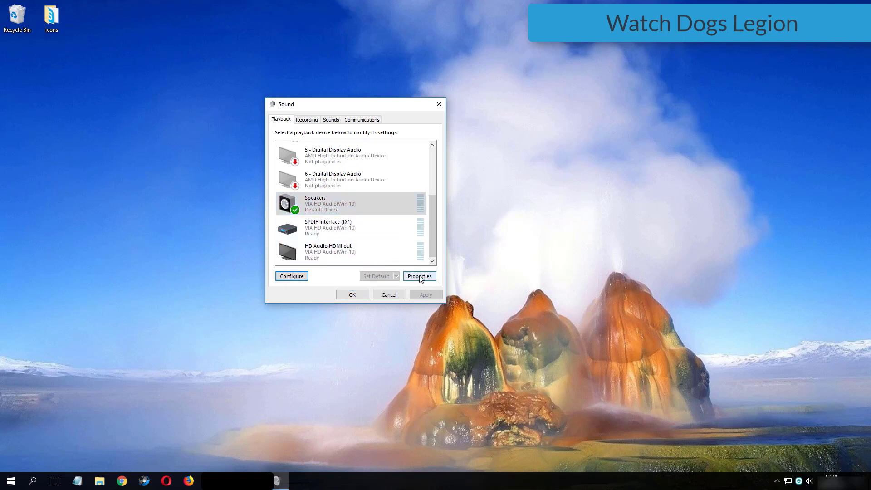
{"action": "left_click", "coordinate": [419, 276]}
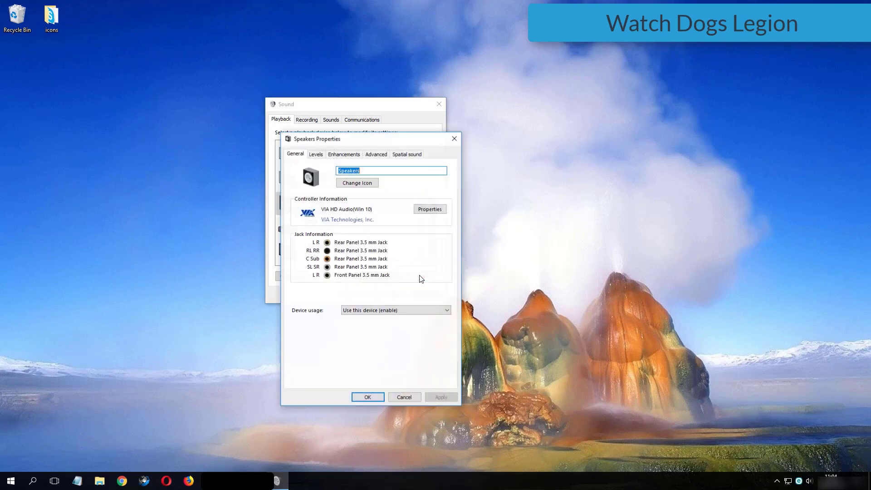
{"action": "left_click", "coordinate": [373, 156]}
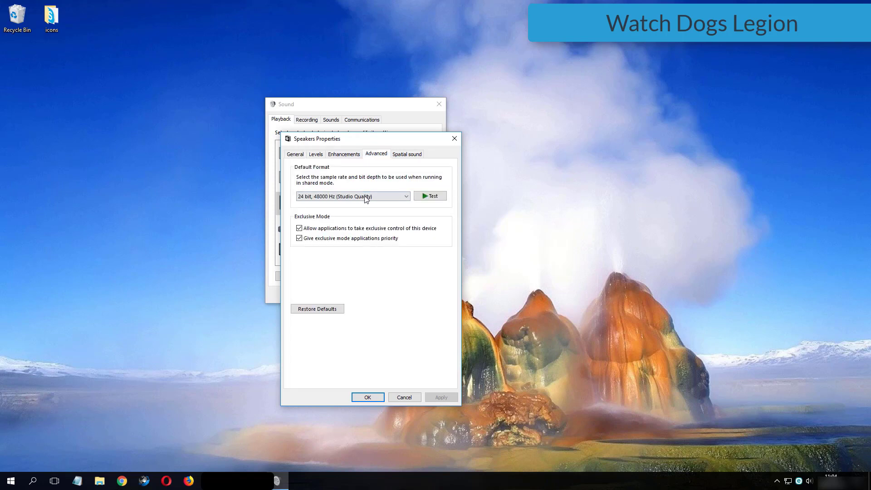
Set the speakers' default format to 16 bit, 44100 Hz (CD Quality), apply it even though the device is in use, and close the sound settings.
{"action": "left_click", "coordinate": [354, 196]}
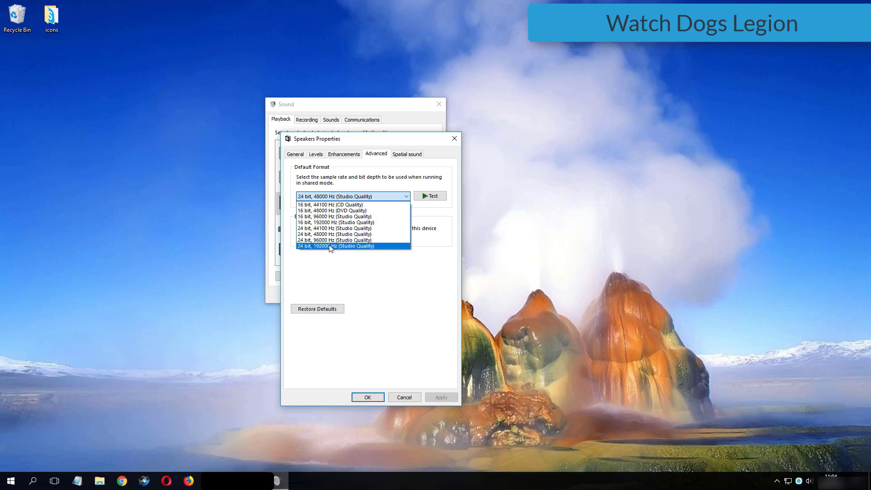
{"action": "left_click", "coordinate": [330, 245]}
{"action": "left_click", "coordinate": [347, 197]}
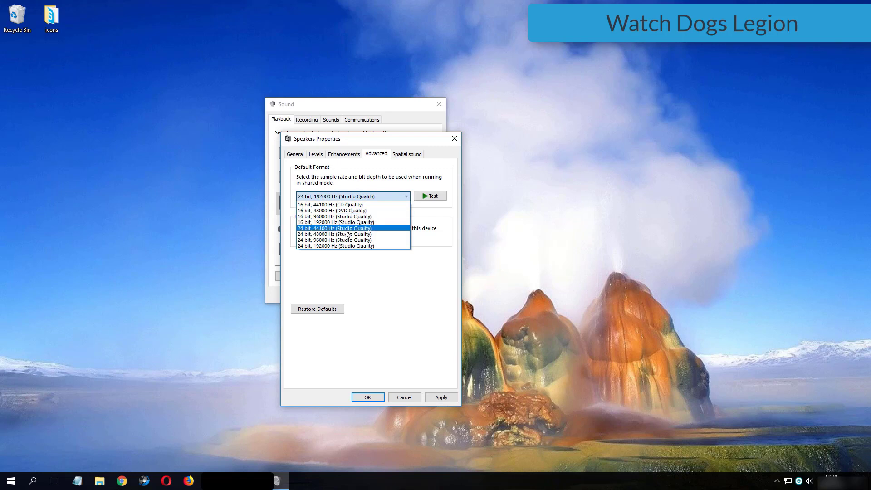
{"action": "left_click", "coordinate": [344, 205]}
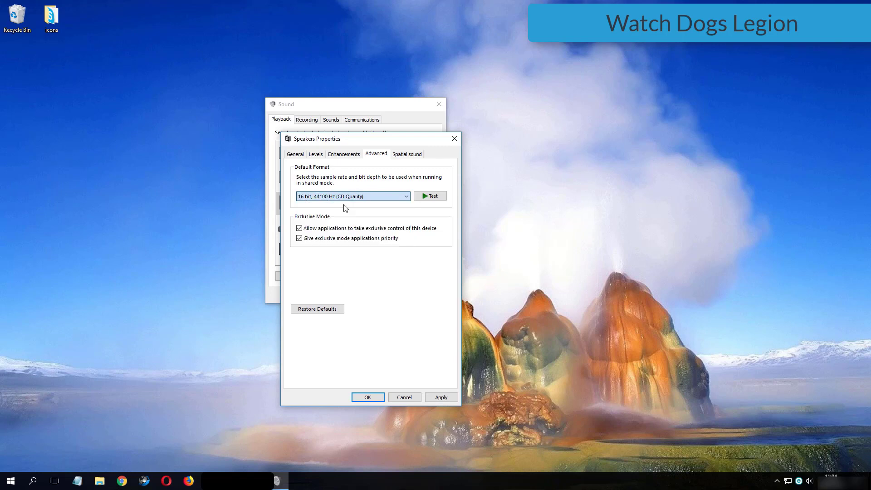
{"action": "left_click", "coordinate": [441, 397]}
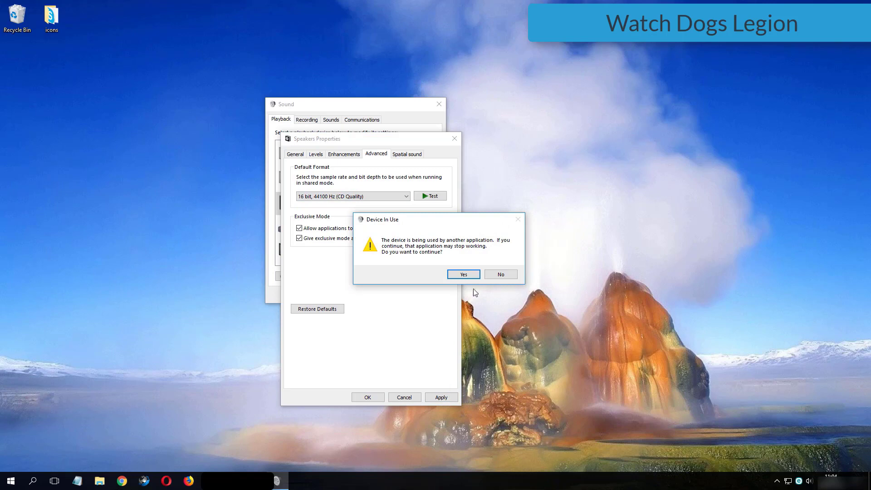
{"action": "left_click", "coordinate": [453, 276]}
{"action": "left_click", "coordinate": [367, 398]}
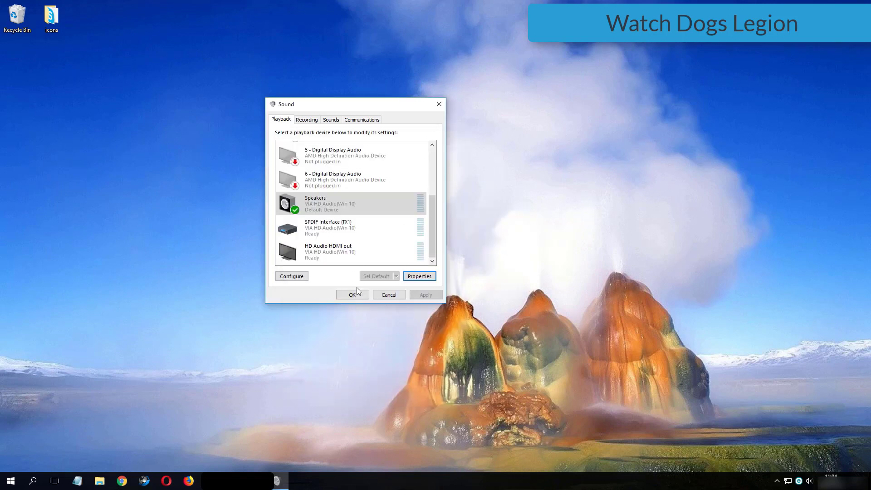
{"action": "left_click", "coordinate": [353, 292]}
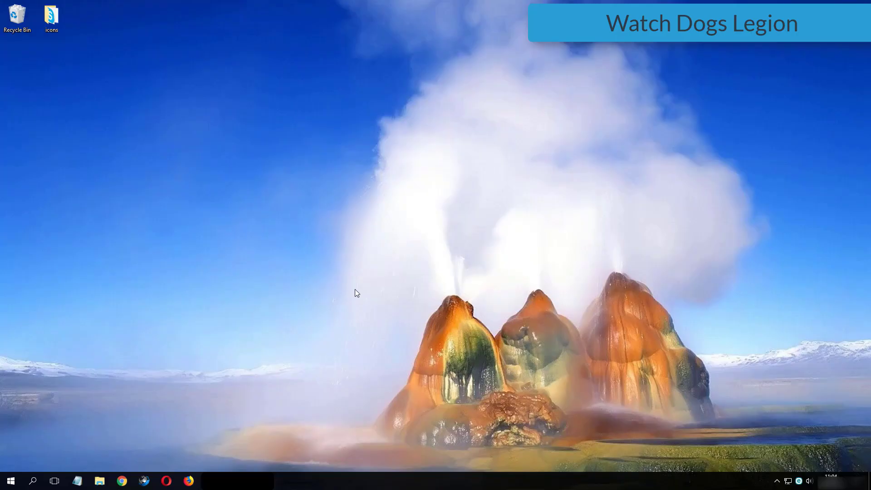
{"action": "right_click", "coordinate": [355, 290]}
{"action": "left_click", "coordinate": [374, 315]}
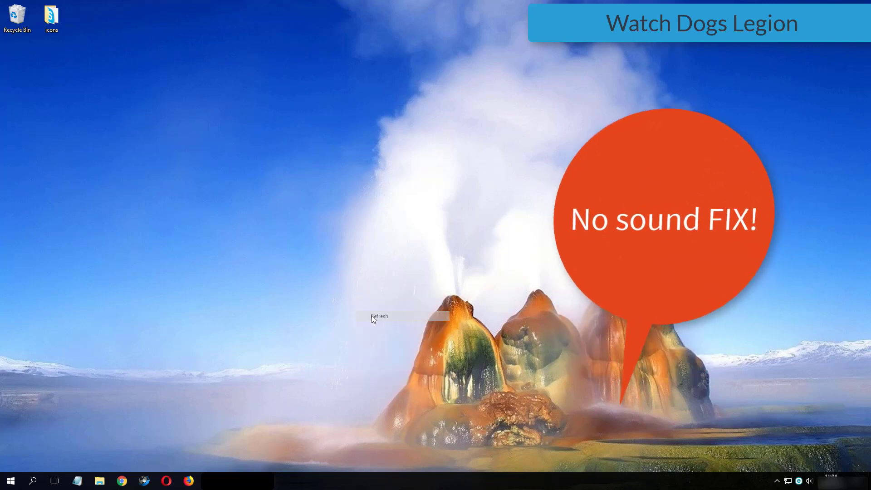
Reopen the system's playback devices list and bring up the advanced properties of the default Speakers device.
{"action": "right_click", "coordinate": [810, 481]}
{"action": "left_click", "coordinate": [797, 448]}
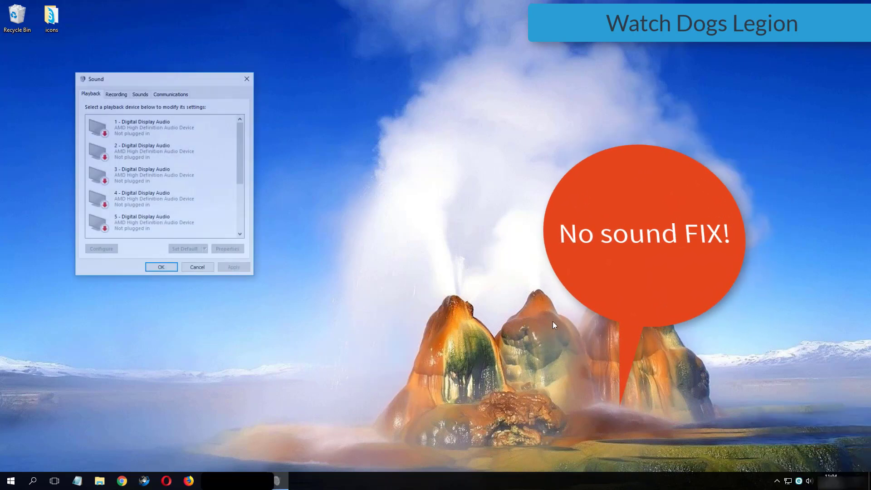
{"action": "left_click_drag", "start_coordinate": [138, 69], "coordinate": [242, 99]}
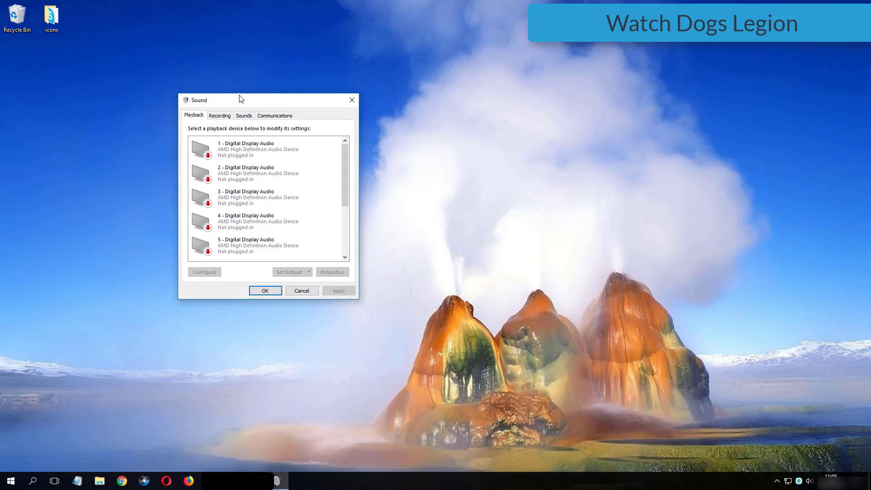
{"action": "scroll", "coordinate": [316, 197], "scroll_direction": "down", "scroll_amount": 1}
{"action": "scroll", "coordinate": [299, 202], "scroll_direction": "down", "scroll_amount": 2}
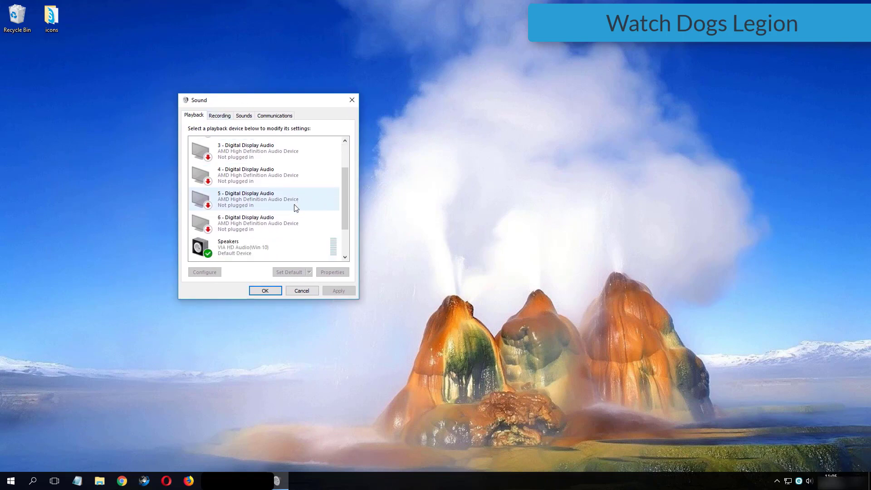
{"action": "left_click", "coordinate": [247, 226]}
{"action": "double_click", "coordinate": [238, 230]}
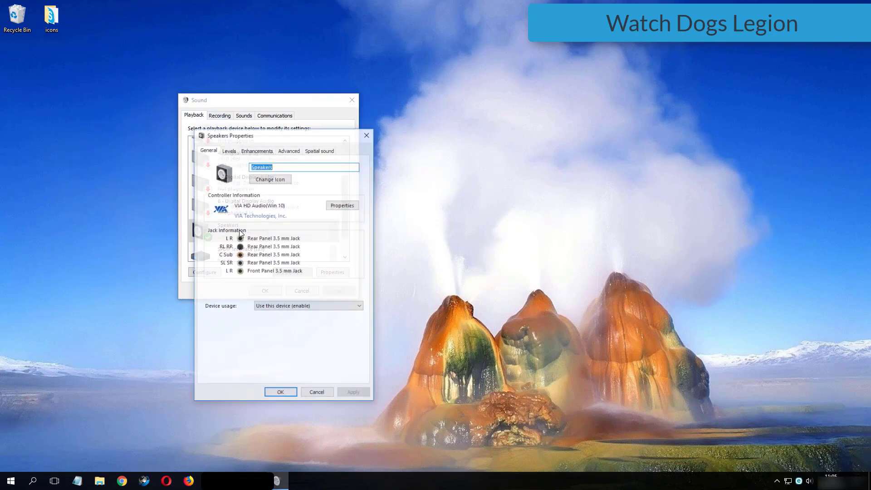
{"action": "left_click", "coordinate": [290, 152]}
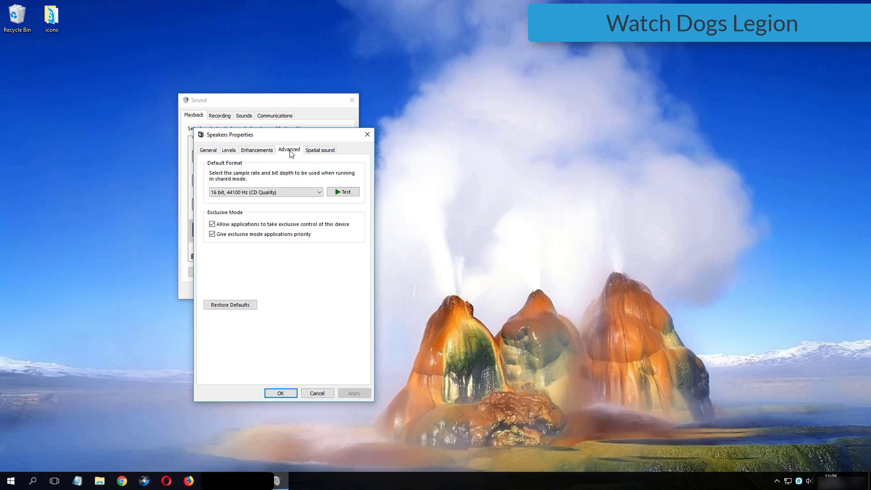
Set the speakers' default format to 24 bit, 192000 Hz (Studio Quality) and confirm the speaker properties.
{"action": "left_click", "coordinate": [272, 193]}
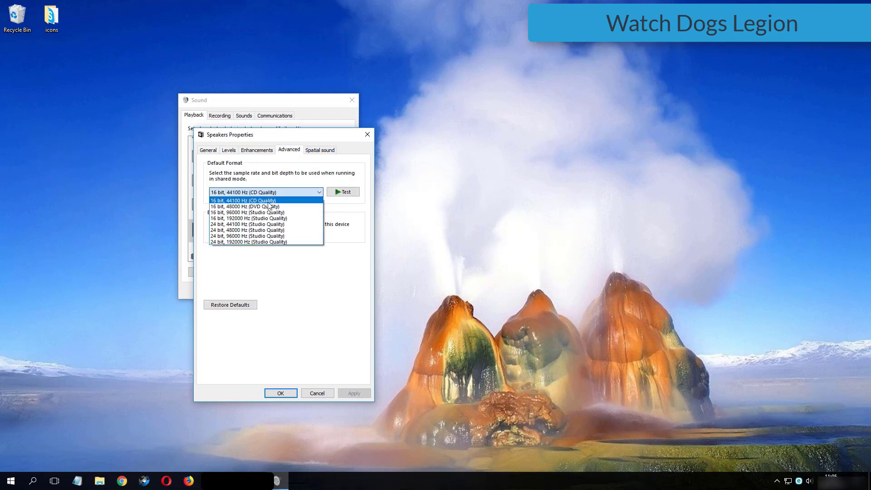
{"action": "left_click", "coordinate": [284, 242]}
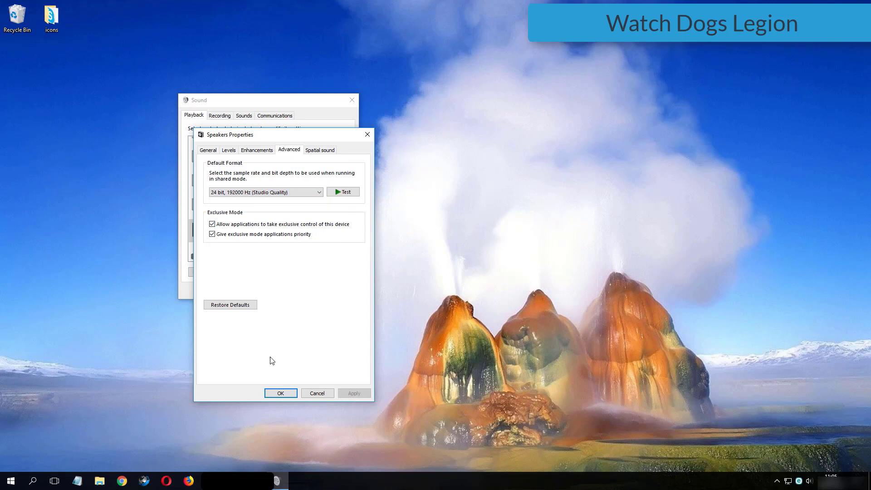
{"action": "left_click", "coordinate": [281, 393]}
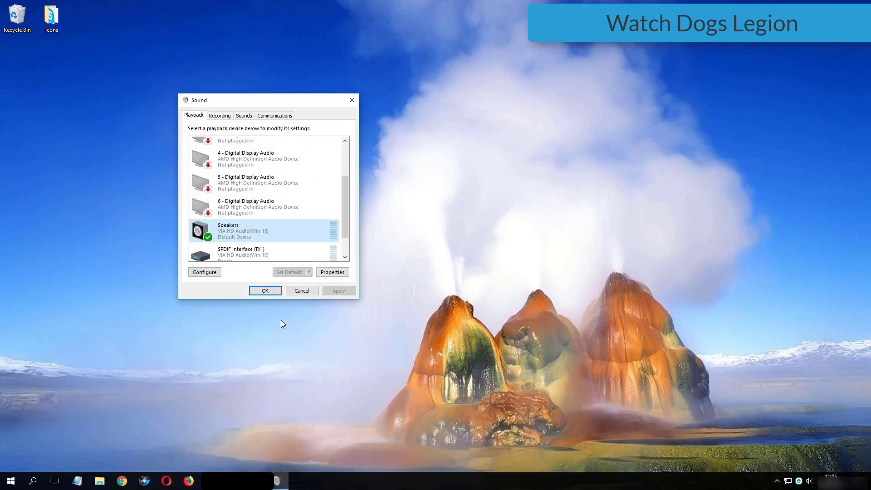